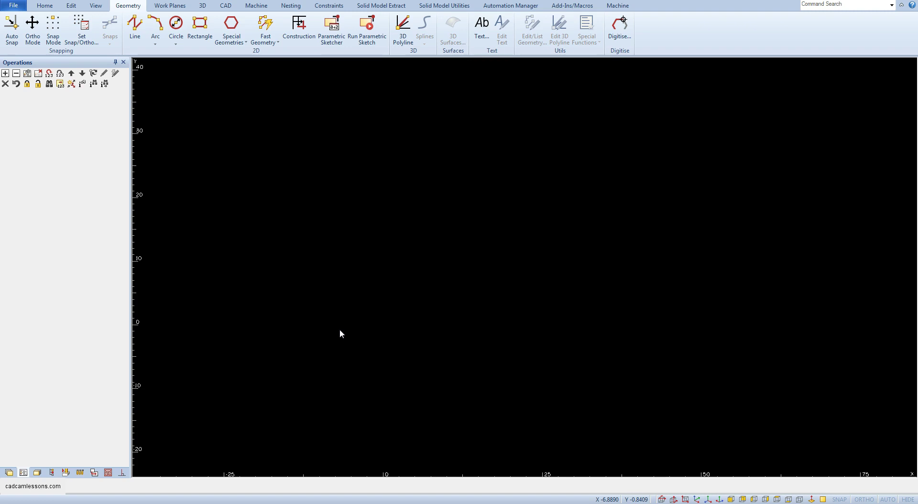
Step: Draw a 200 by 150 rectangle with its first corner at the origin 0,0
click(200, 27)
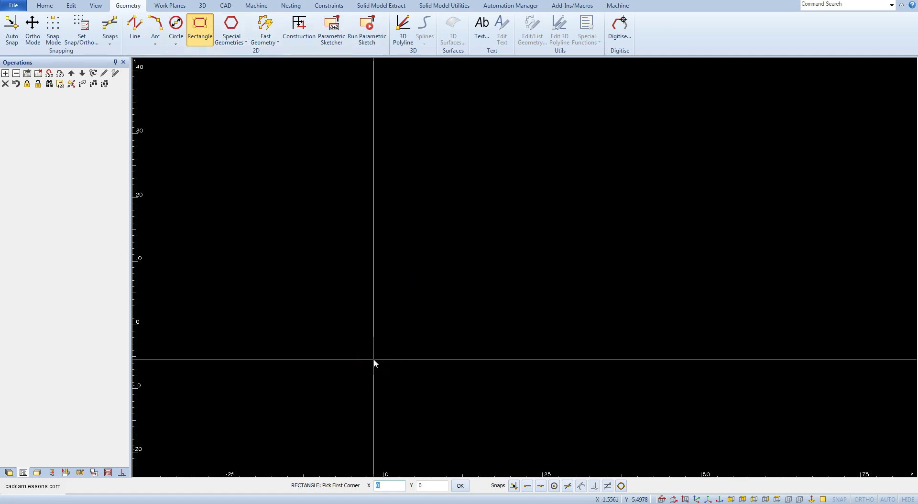
key(Tab)
key(Return)
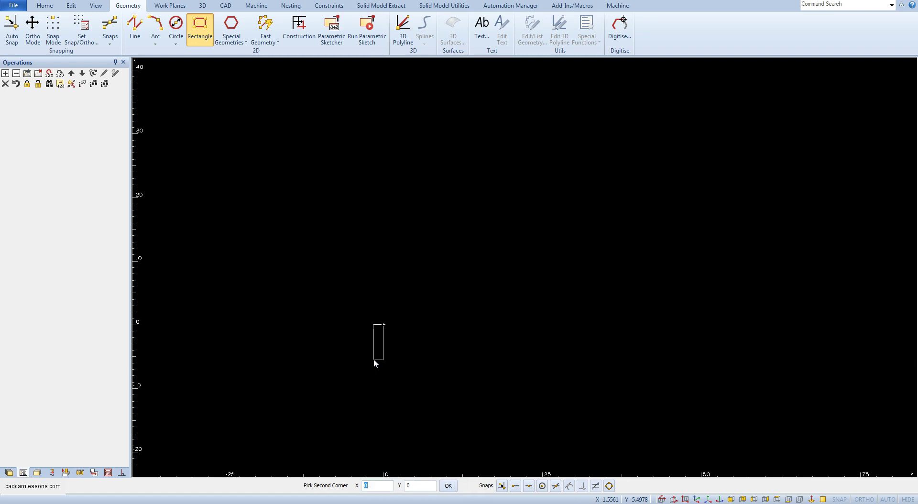
text(200)
key(Tab)
text(1)
text(50)
key(Return)
Step: End the rectangle command and adjust the view around the new rectangle
scroll(407, 345, down, 3)
scroll(407, 345, down, 2)
right_click(449, 257)
scroll(426, 291, up, 1)
scroll(424, 290, up, 1)
scroll(424, 288, down, 2)
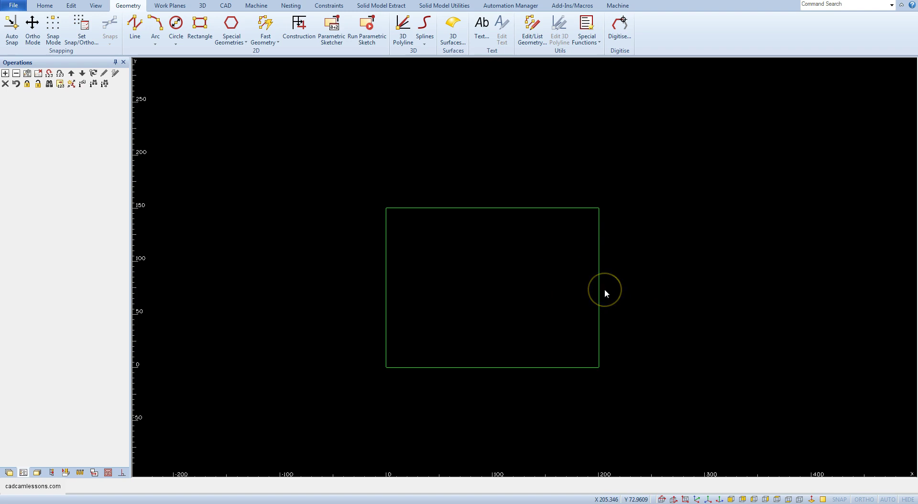
drag(549, 247, 527, 225)
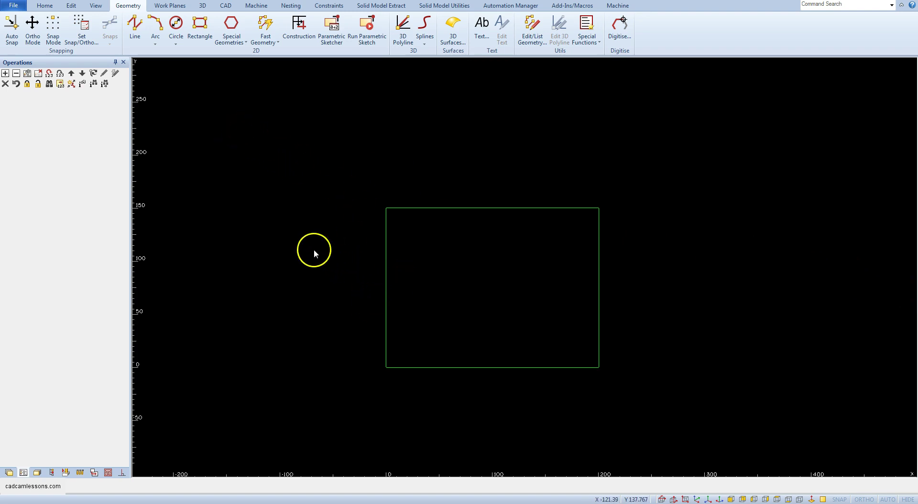
Step: Draw a horizontal line at Y 75 between the midpoints of the rectangle's left and right sides
click(136, 30)
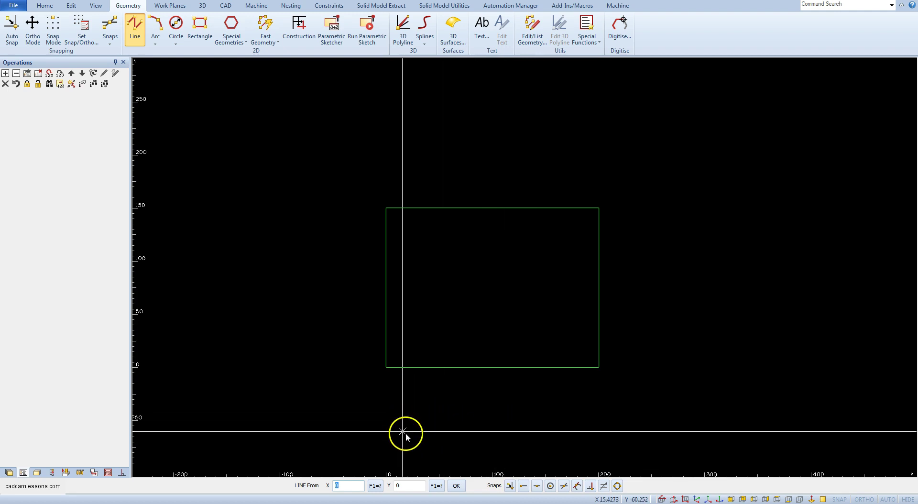
click(537, 484)
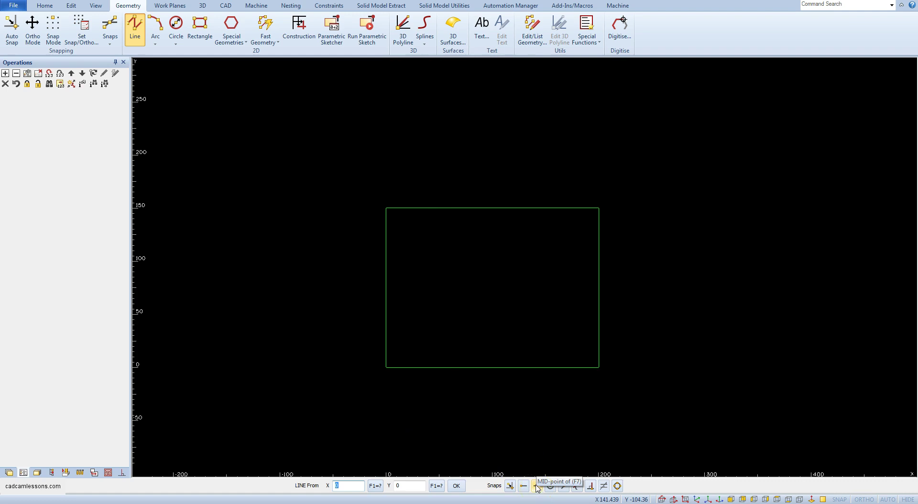
click(537, 486)
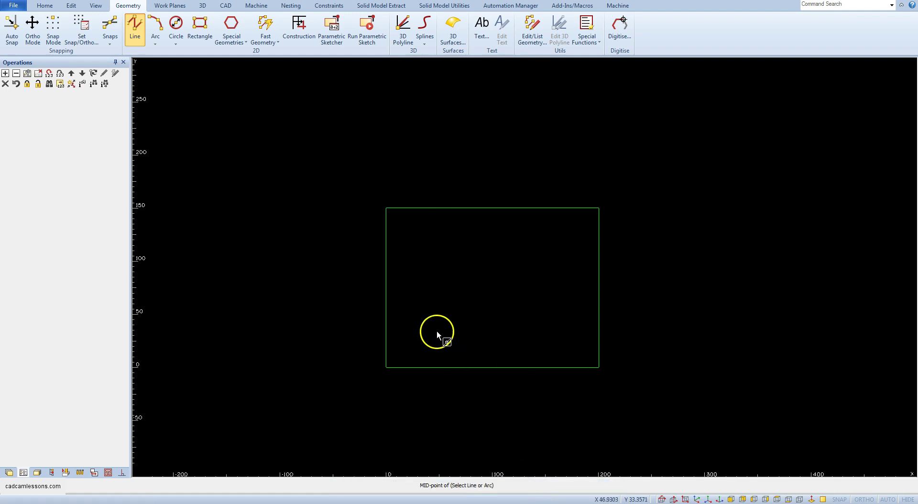
click(386, 329)
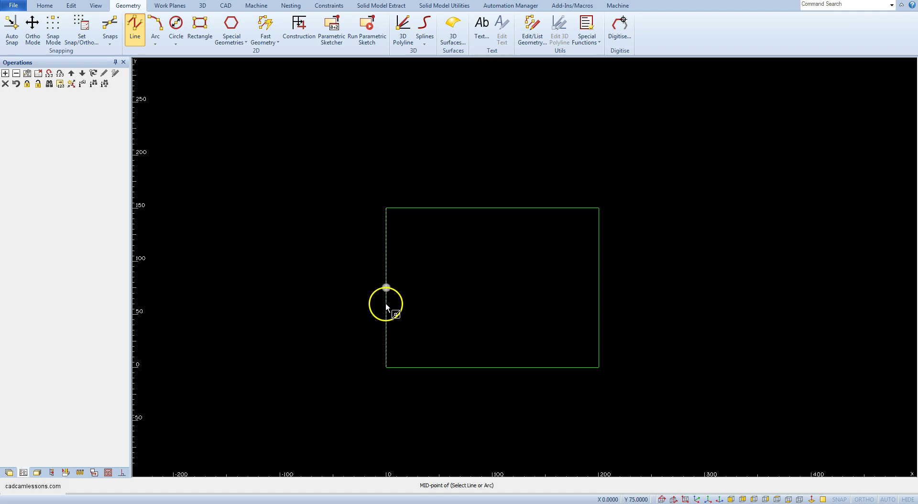
click(386, 305)
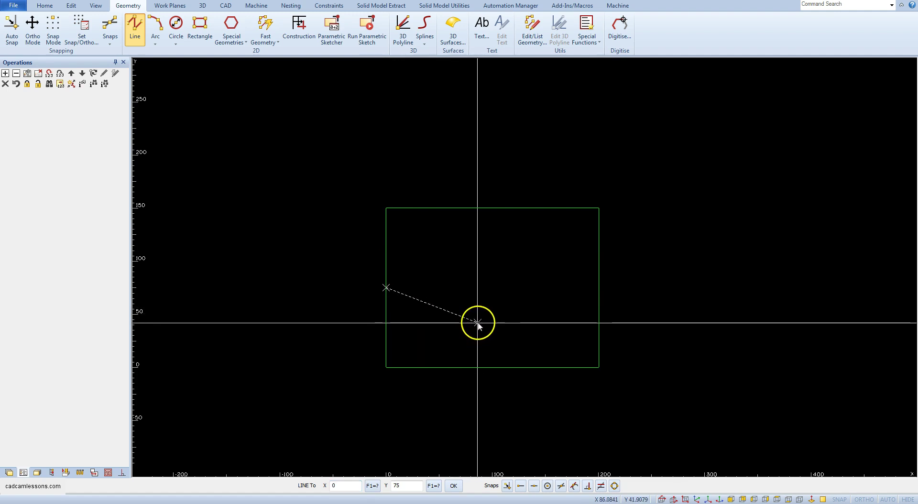
click(534, 486)
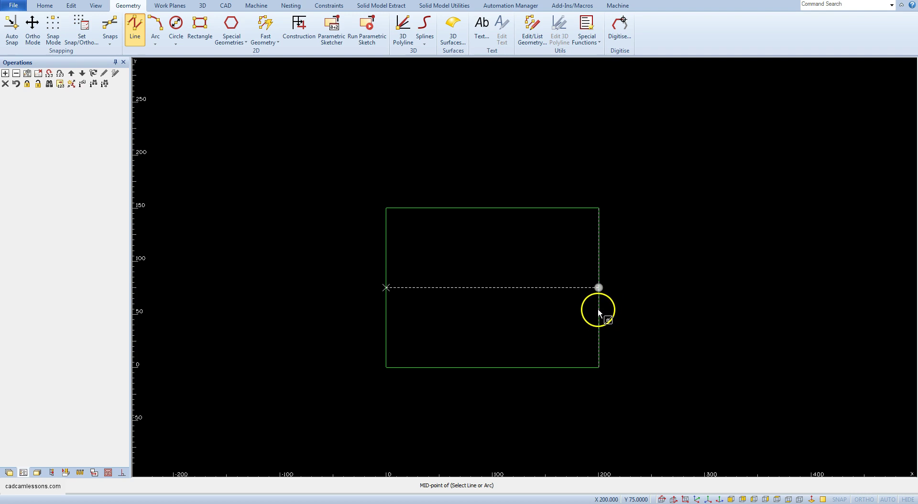
click(599, 313)
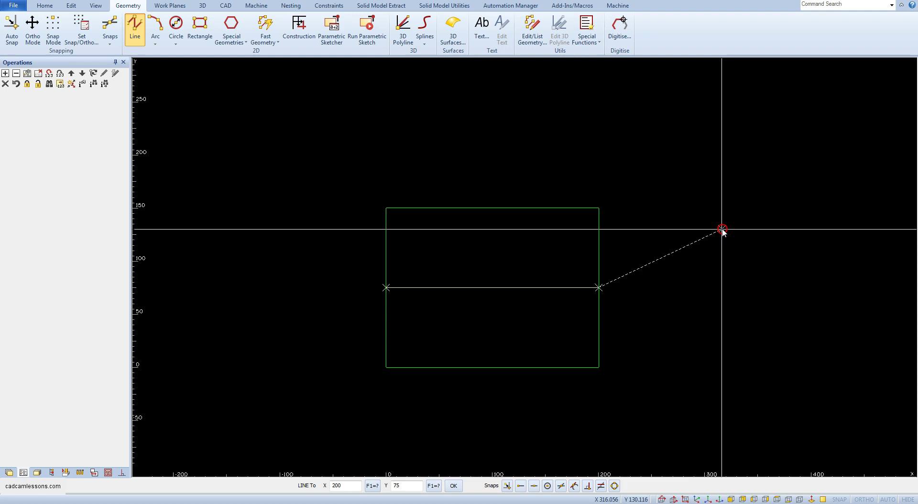
Step: Add a 100-diameter circle centred on the horizontal line's midpoint
key(Escape)
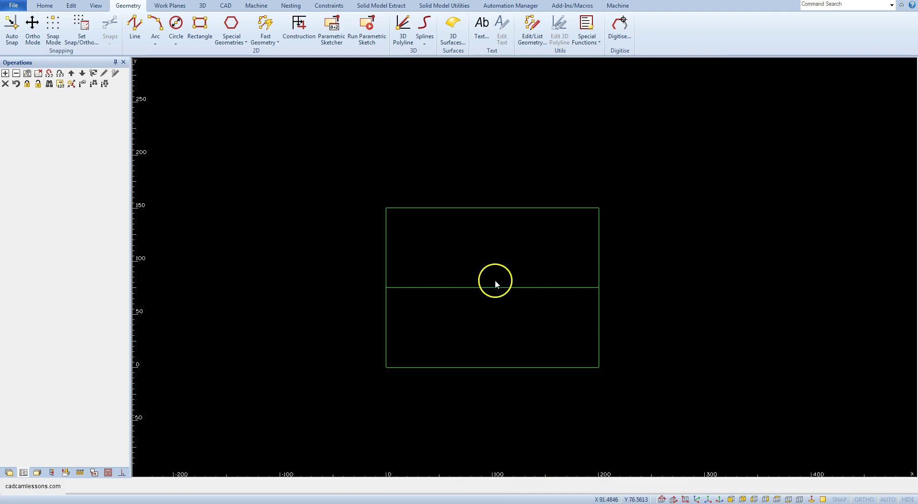
click(176, 23)
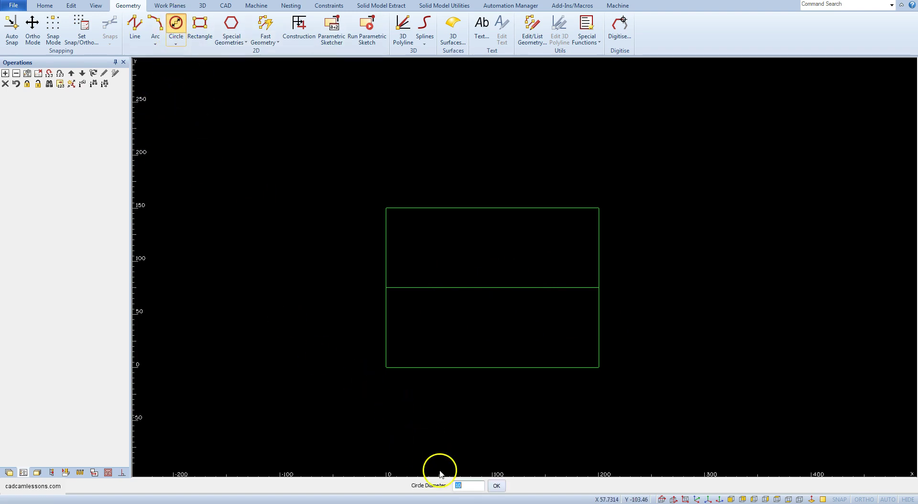
click(453, 485)
text(1)
click(496, 485)
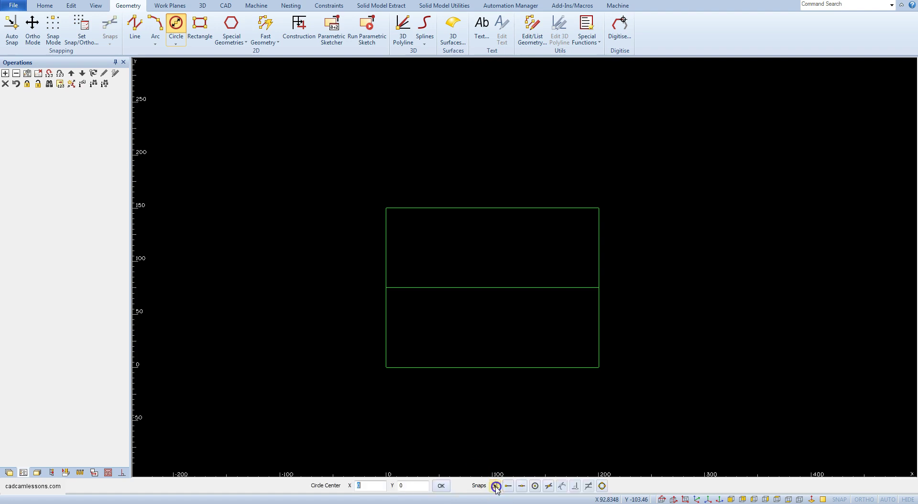
click(521, 486)
click(522, 288)
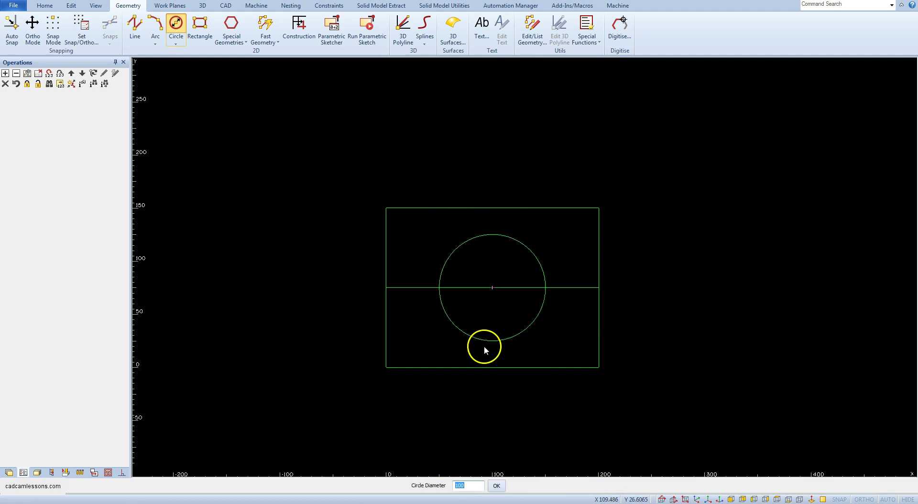
right_click(463, 419)
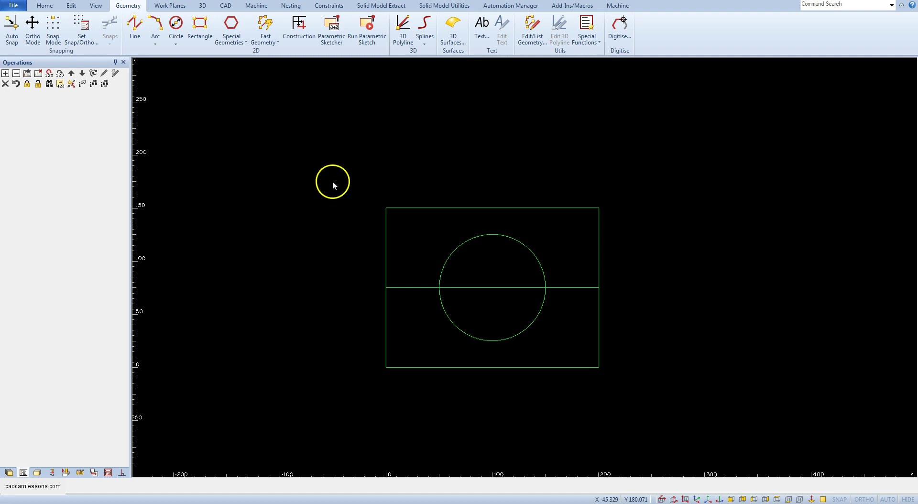
click(15, 6)
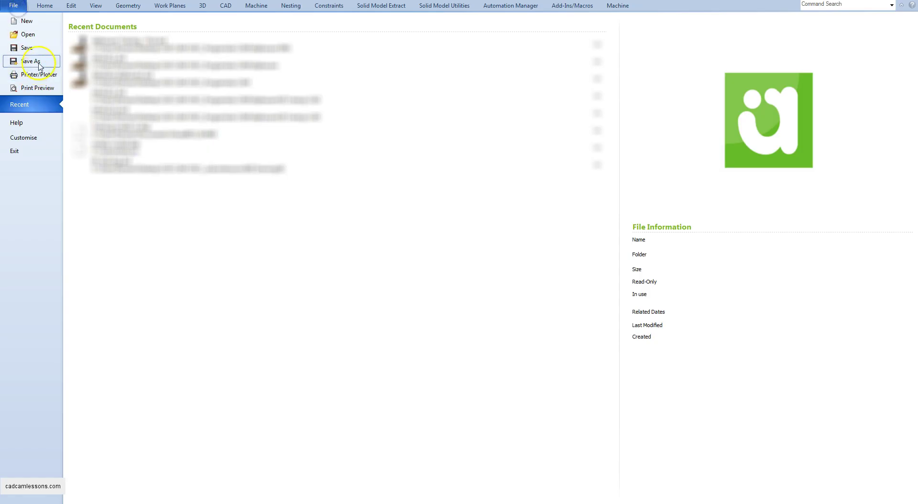